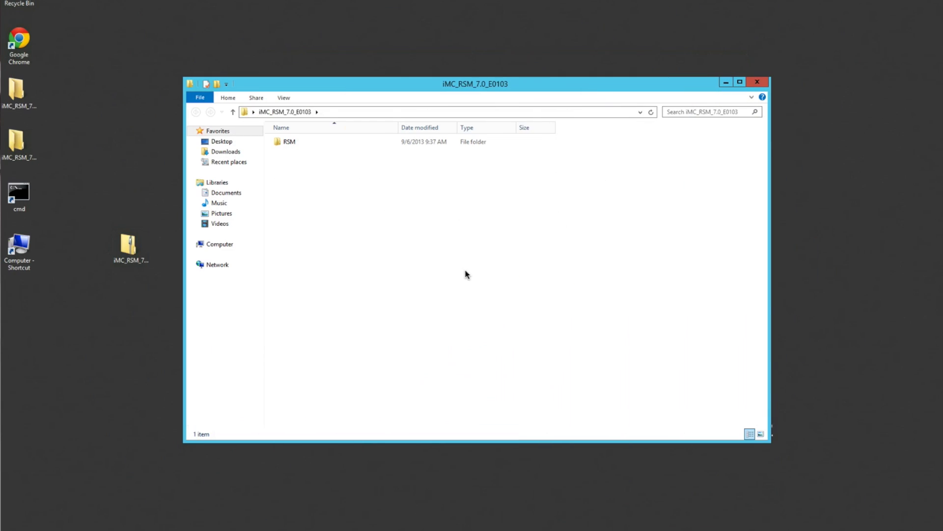
Run the install script from RSM\windows\install and accept the locale with typical installation
double_click(290, 143)
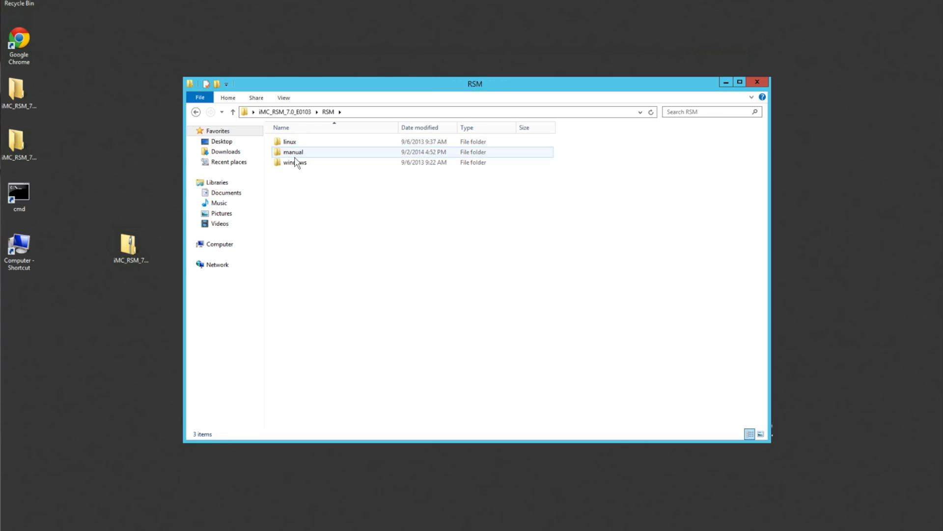
double_click(294, 164)
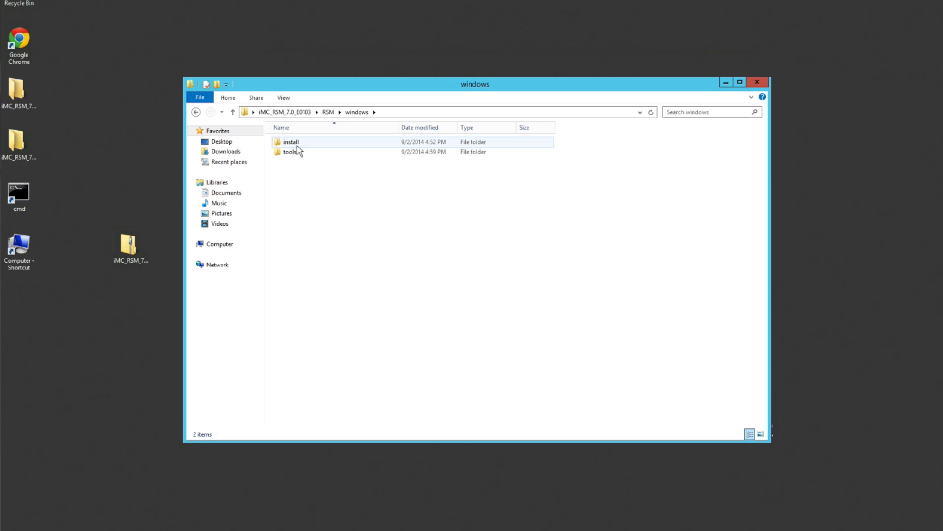
double_click(292, 142)
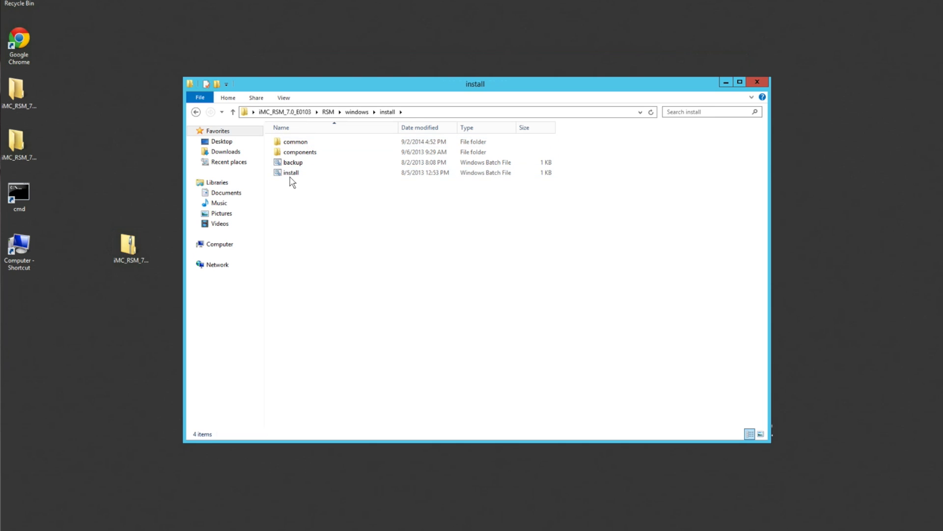
left_click(291, 174)
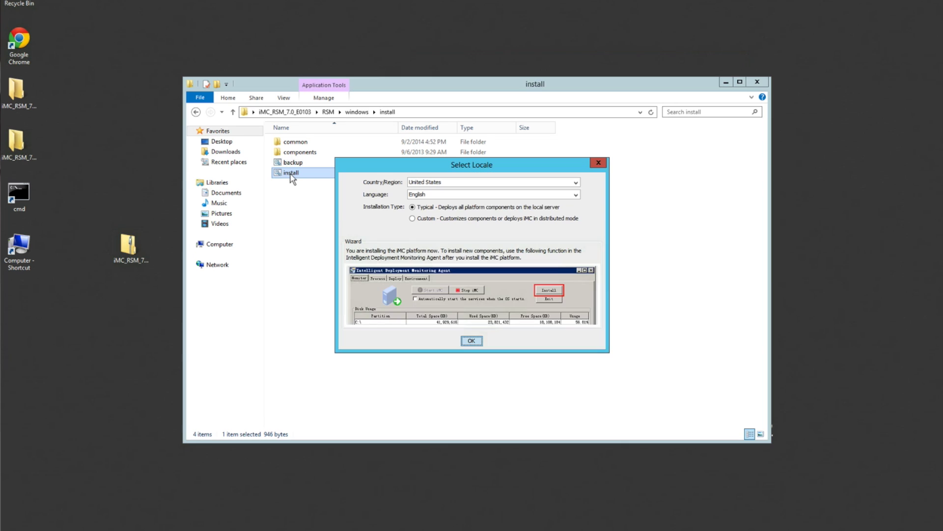
left_click(471, 341)
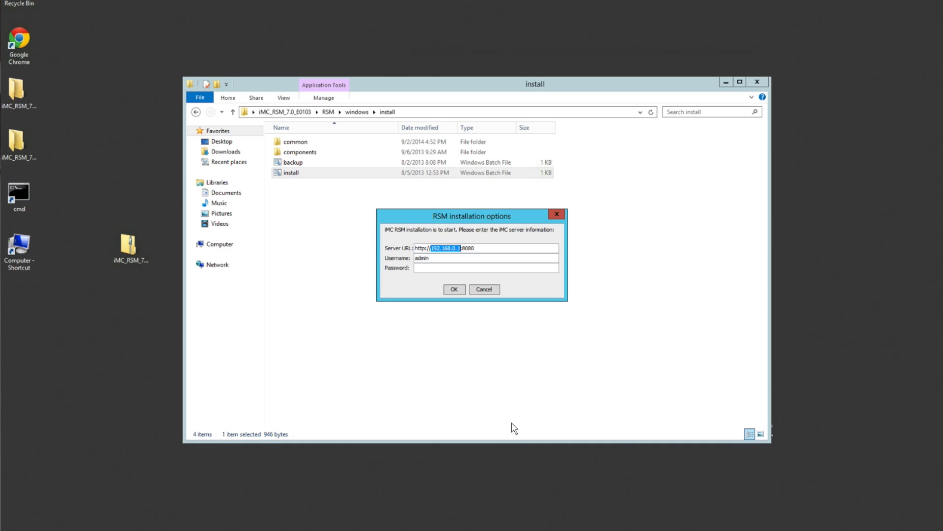
Point the installer at iMC server 10.101.0.200 and enter the administrator password
key("shift+Right")
key("shift+Right")
key("shift+Right")
key("shift+Right")
key("shift+Right")
type("10.101.0.200")
left_click(435, 269)
type("admin123")
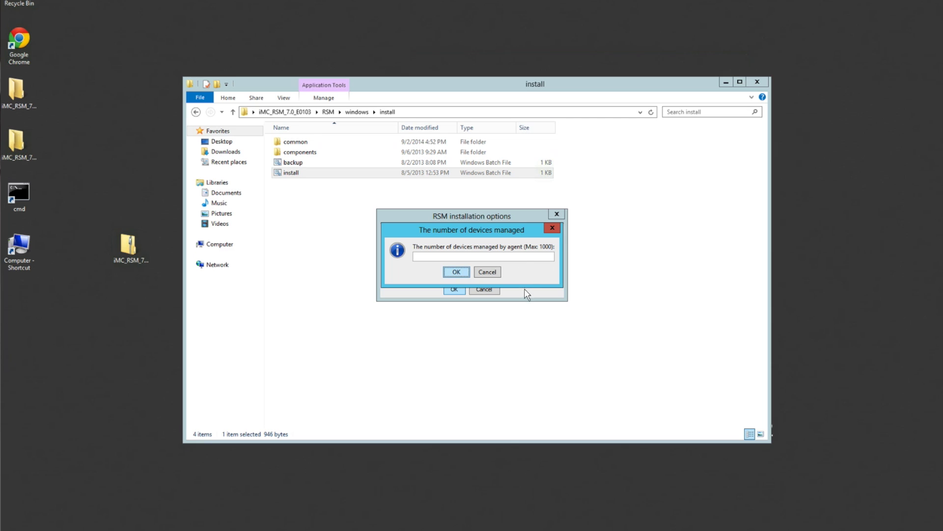
Set the number of managed devices to 10 and confirm
left_click(528, 256)
type("10")
left_click(456, 273)
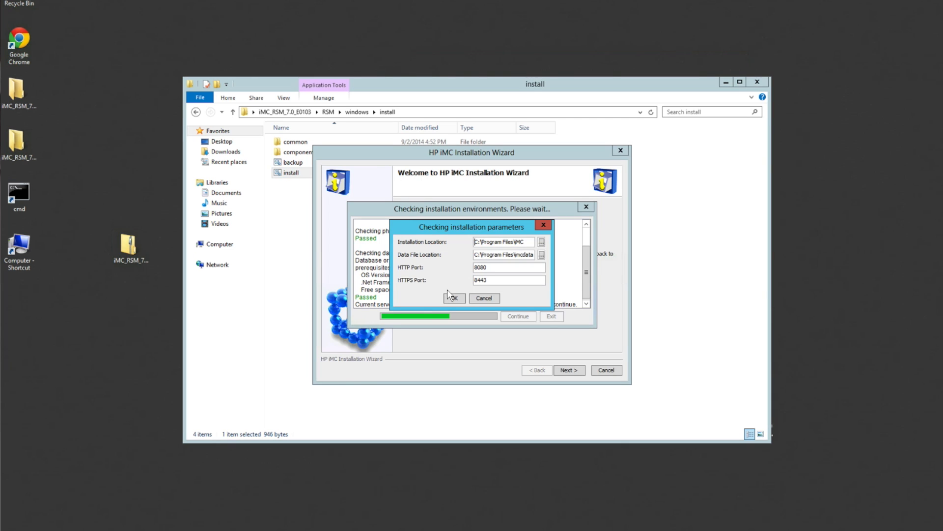
Accept the default installation paths and ports, then continue past the passed environment check
left_click(453, 298)
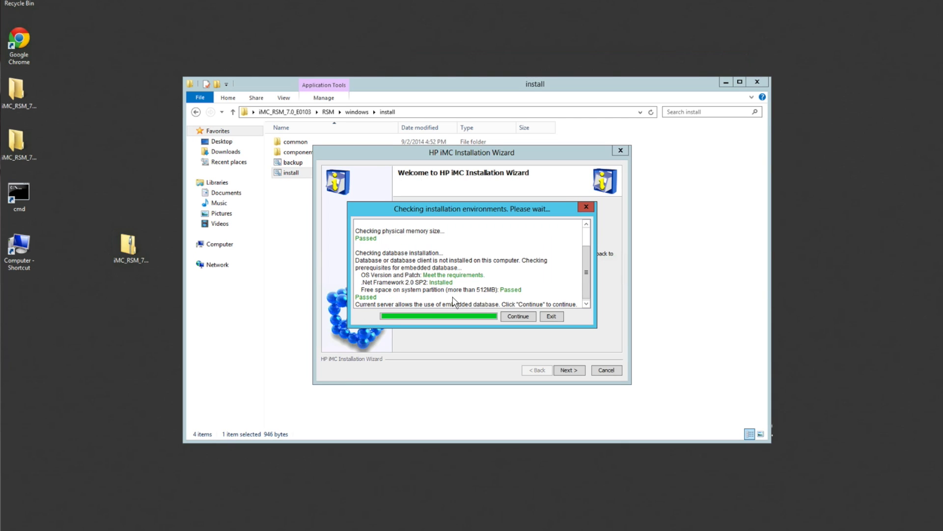
left_click(517, 316)
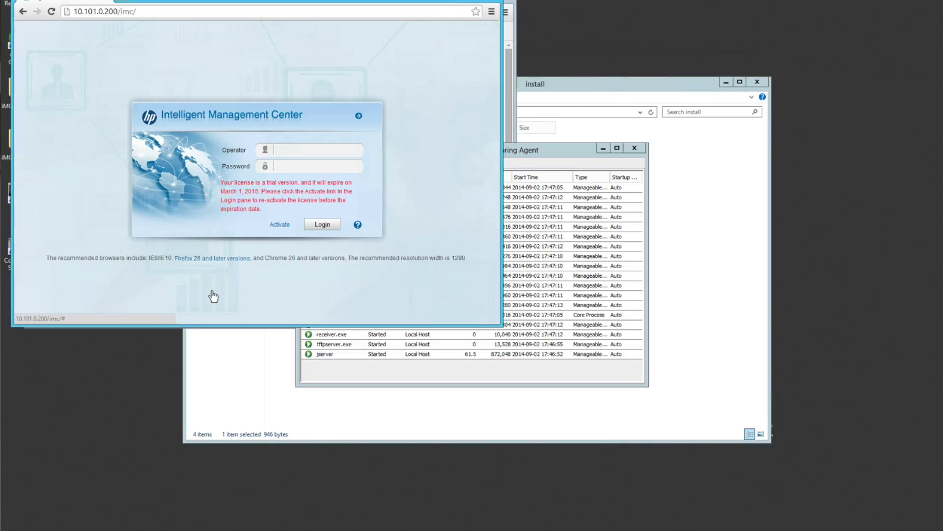
Log in to the iMC web console at 10.101.0.200 as admin with the administrator password
left_click(291, 147)
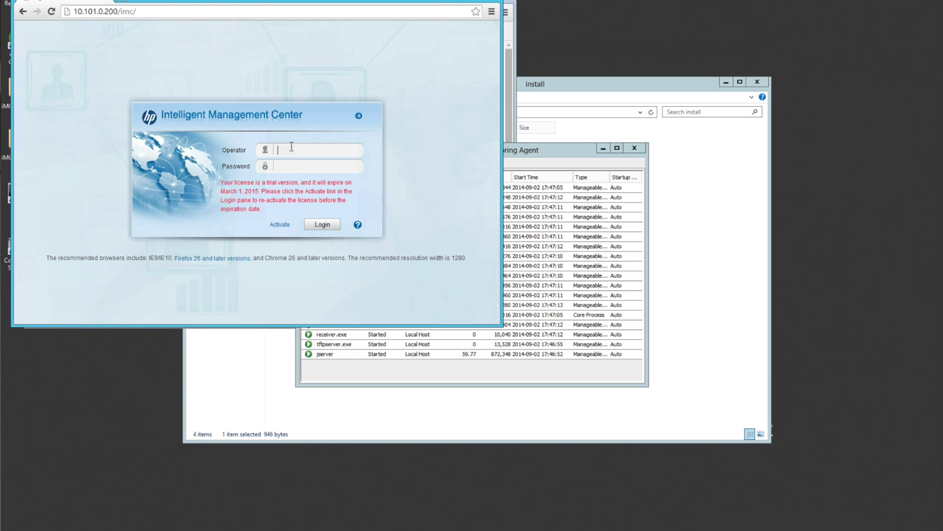
type("admin")
key("Tab")
type("admin12")
left_click(316, 230)
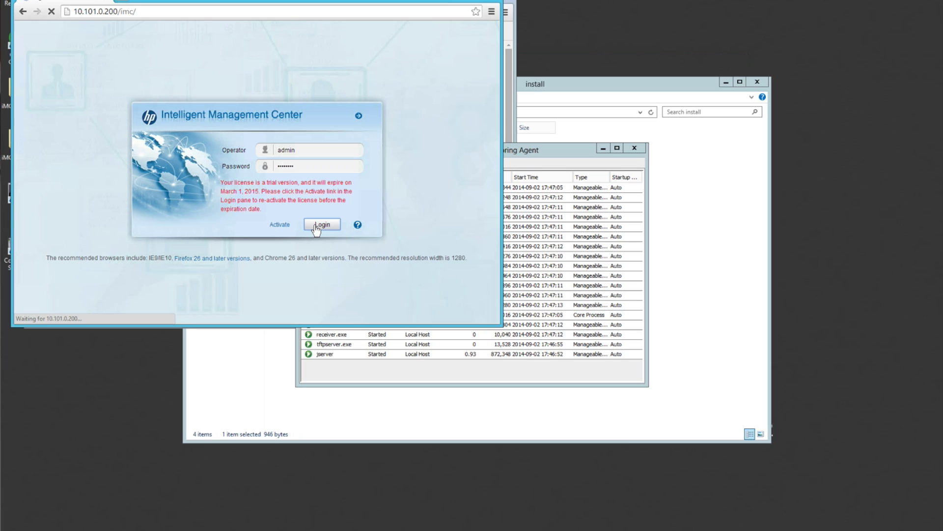
Go to Resource > Remote Site Manager > Remote Site and open the reachable 10.3.10.150 site's overview
key("F11")
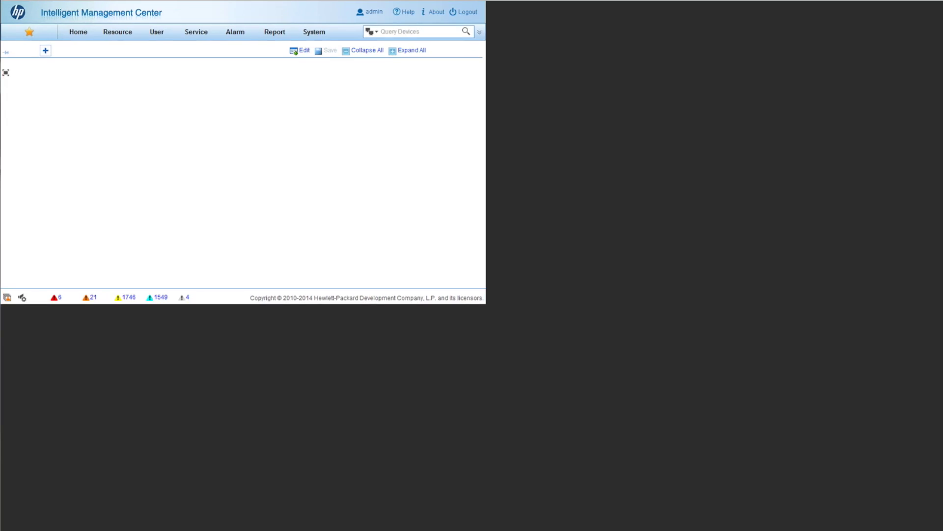
mouse_move(117, 38)
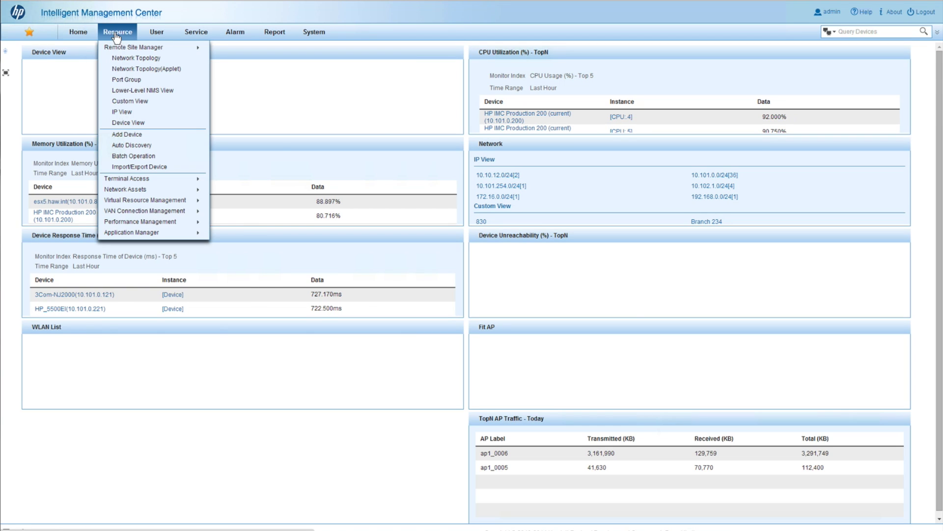
mouse_move(145, 47)
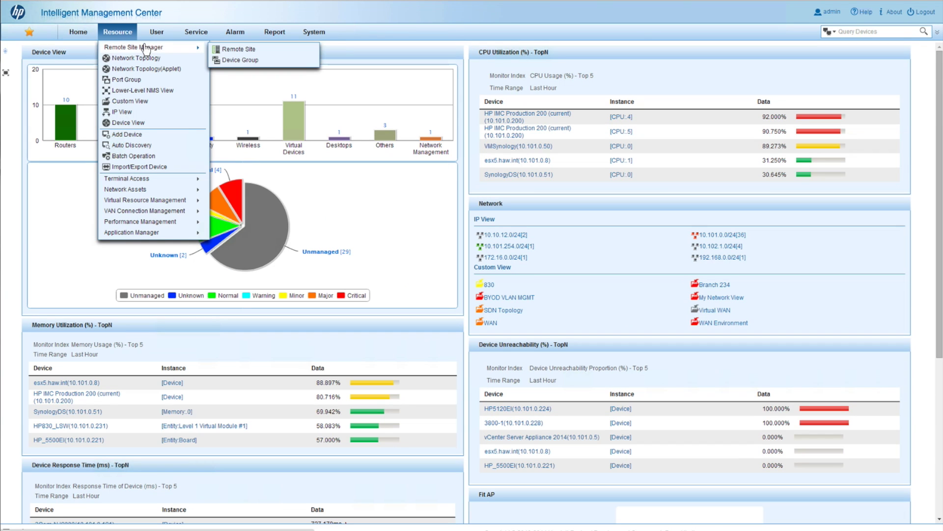
left_click(238, 51)
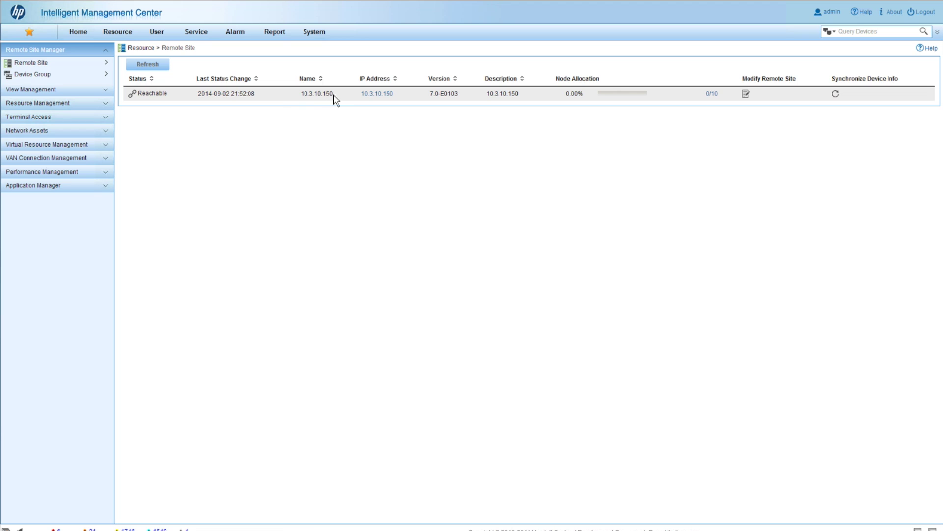
left_click(380, 95)
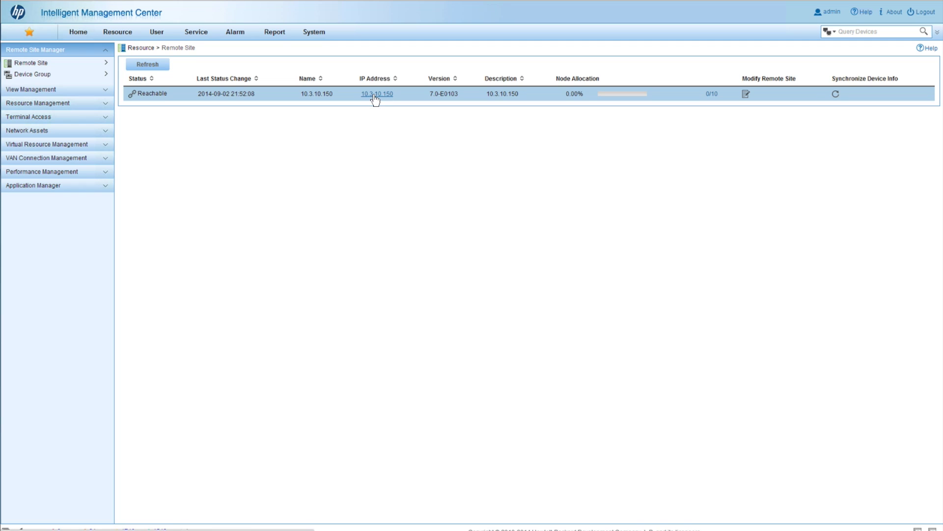
left_click(375, 96)
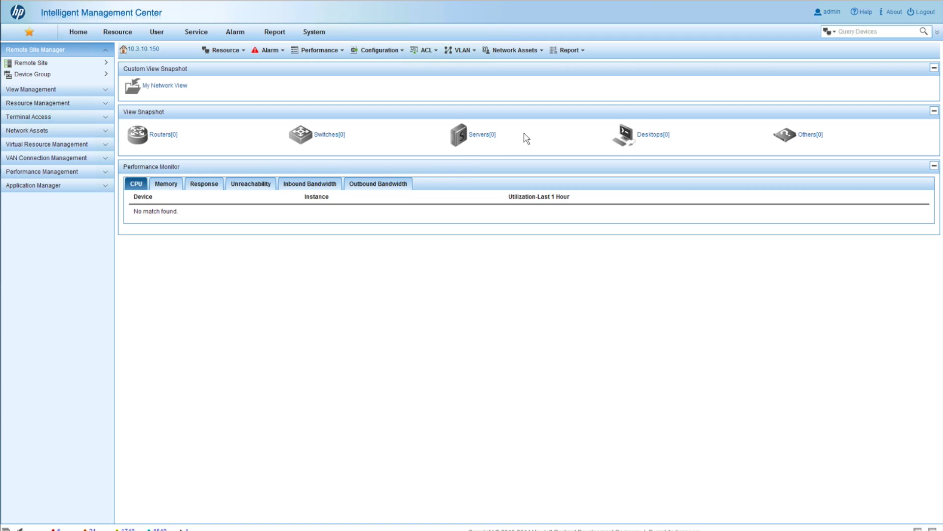
Look over the remote site's Configuration, ACL and Resource menus
mouse_move(391, 58)
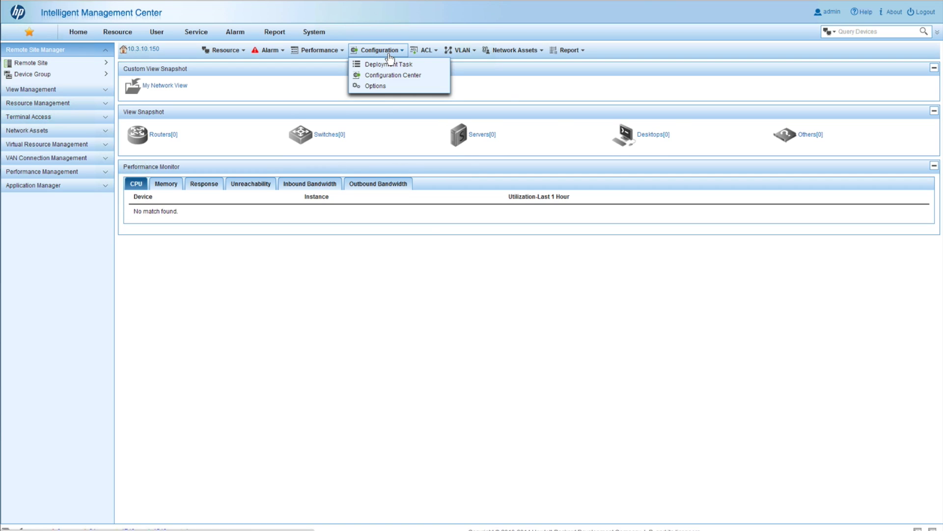
mouse_move(429, 55)
mouse_move(227, 52)
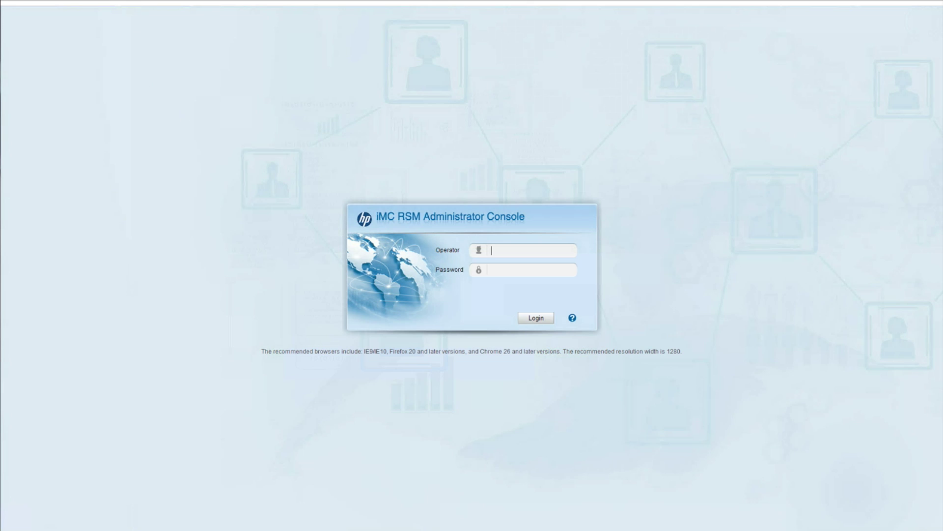
Log in to the RSM Administrator Console as admin and open Resource > Port Group
left_click(525, 249)
type("admin")
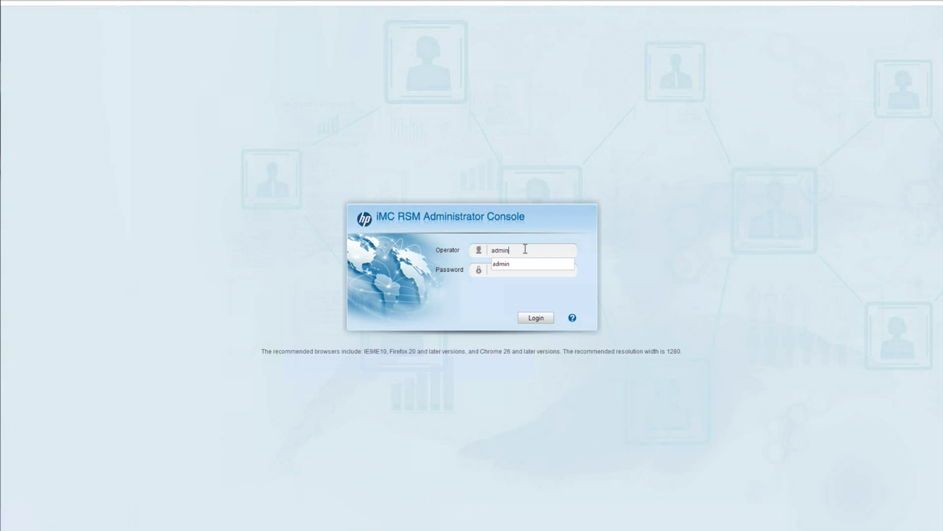
key("Tab")
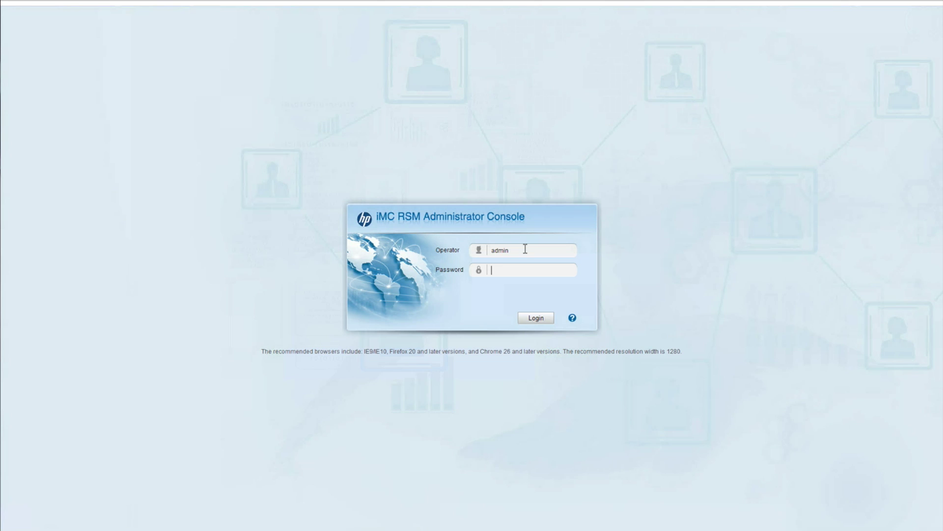
type("*******")
left_click(537, 320)
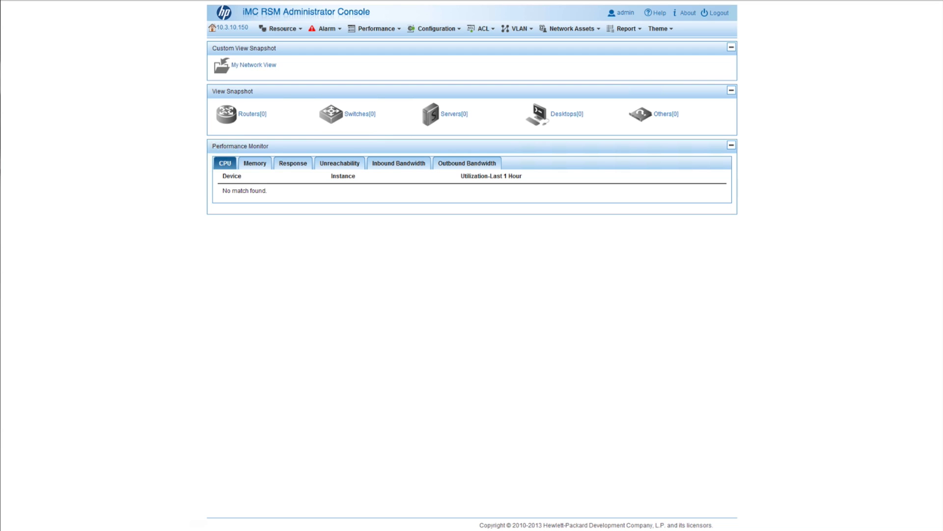
left_click(283, 28)
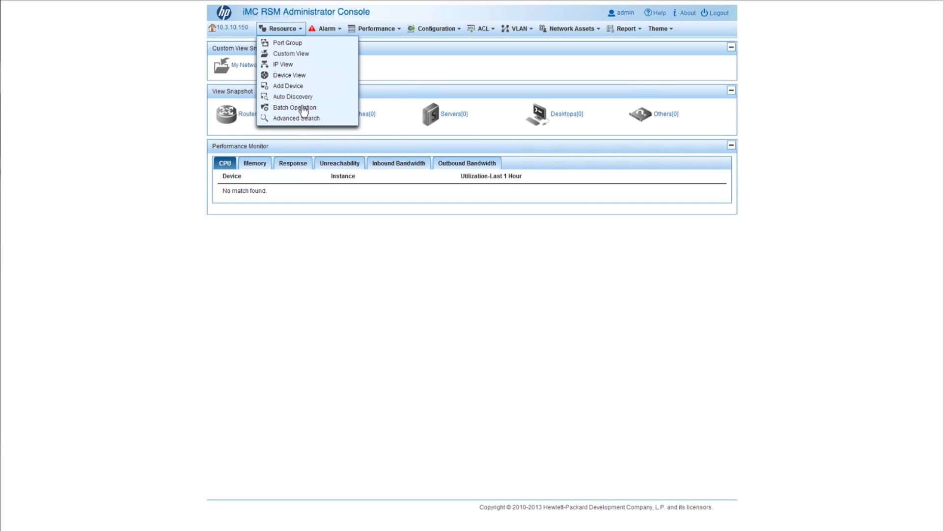
left_click(307, 41)
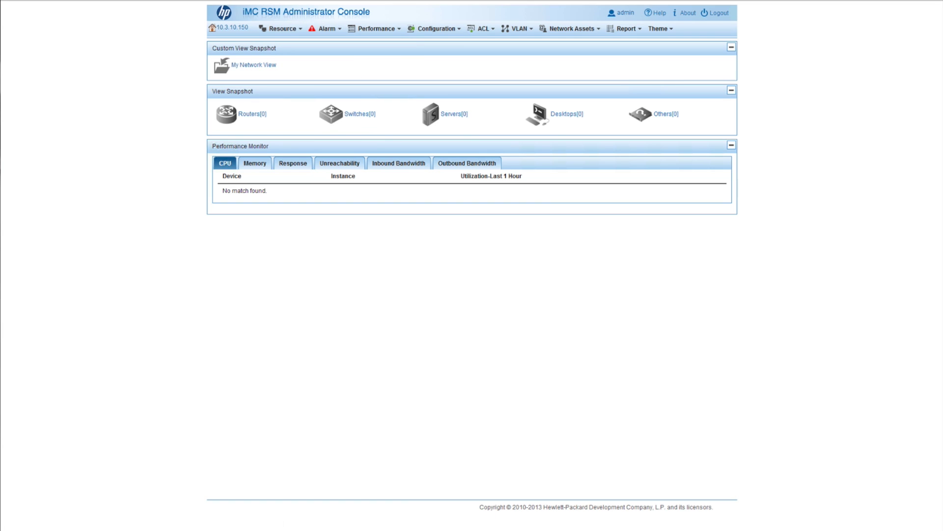